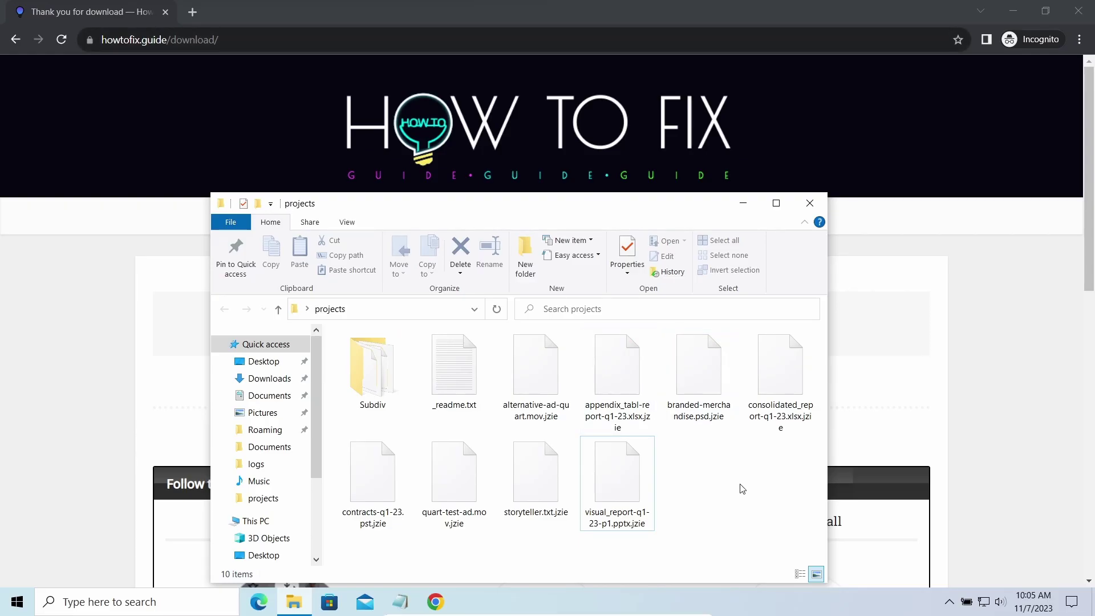
# Step: Review the _readme.txt ransom note and the encrypted .jzie files, then close the projects folder
pyautogui.click(401, 601)
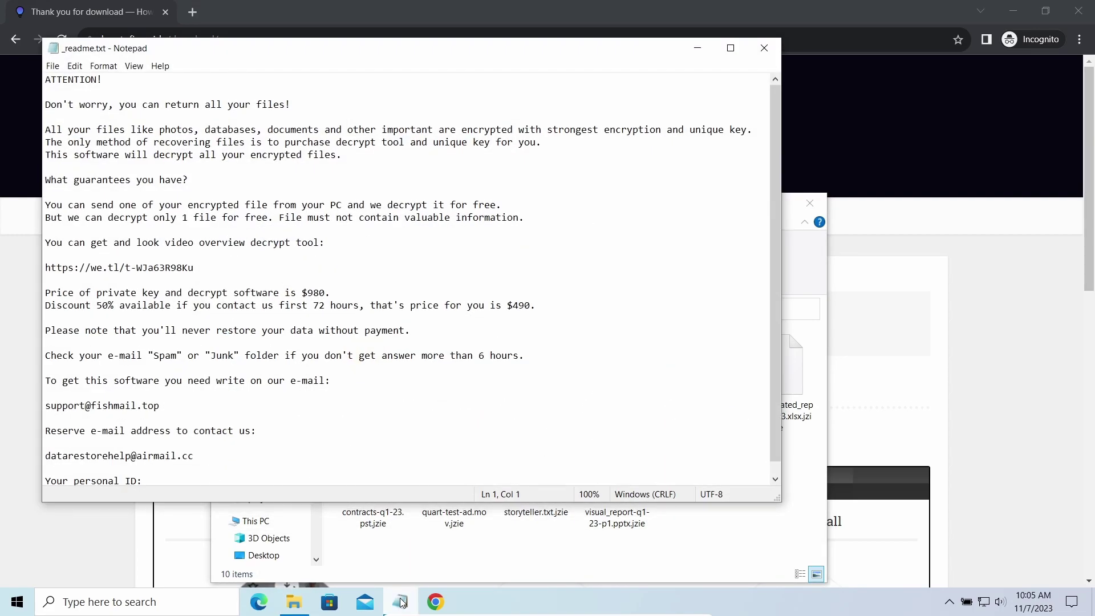
pyautogui.click(401, 602)
pyautogui.moveTo(379, 554); pyautogui.dragTo(718, 479)
pyautogui.click(777, 471)
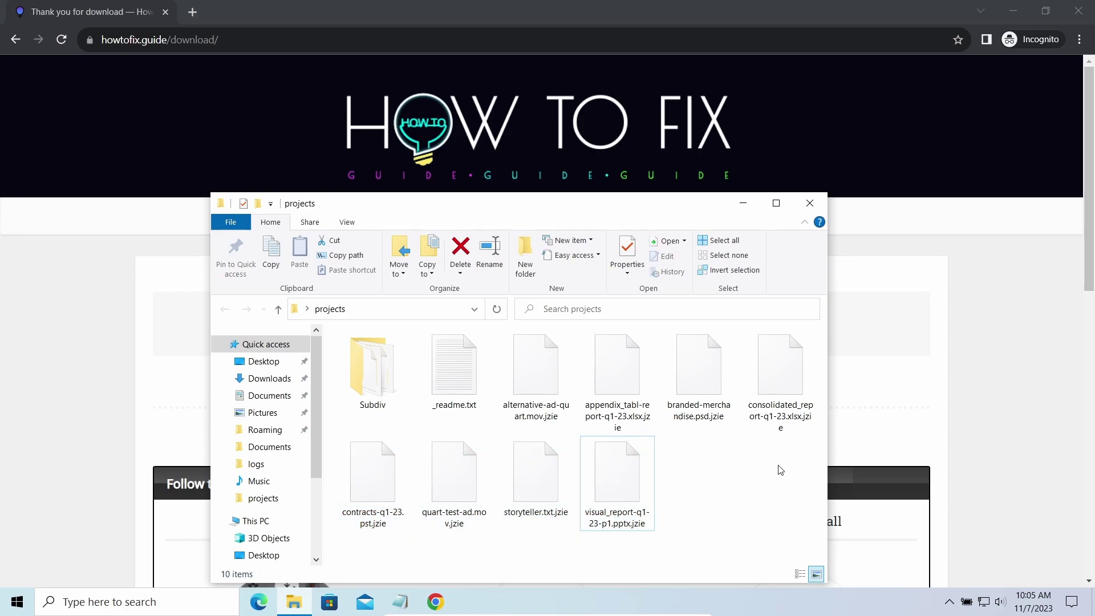
pyautogui.press('super+Down')
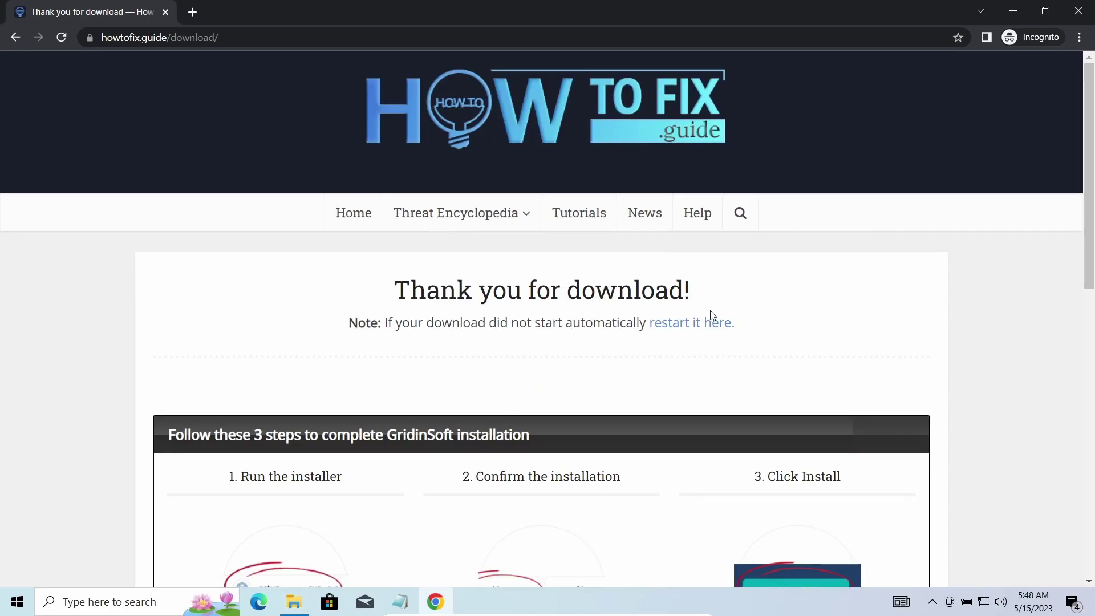
# Step: Re-download setup-gridinsoft-fix.exe and run it, approving the UAC prompt
pyautogui.click(694, 322)
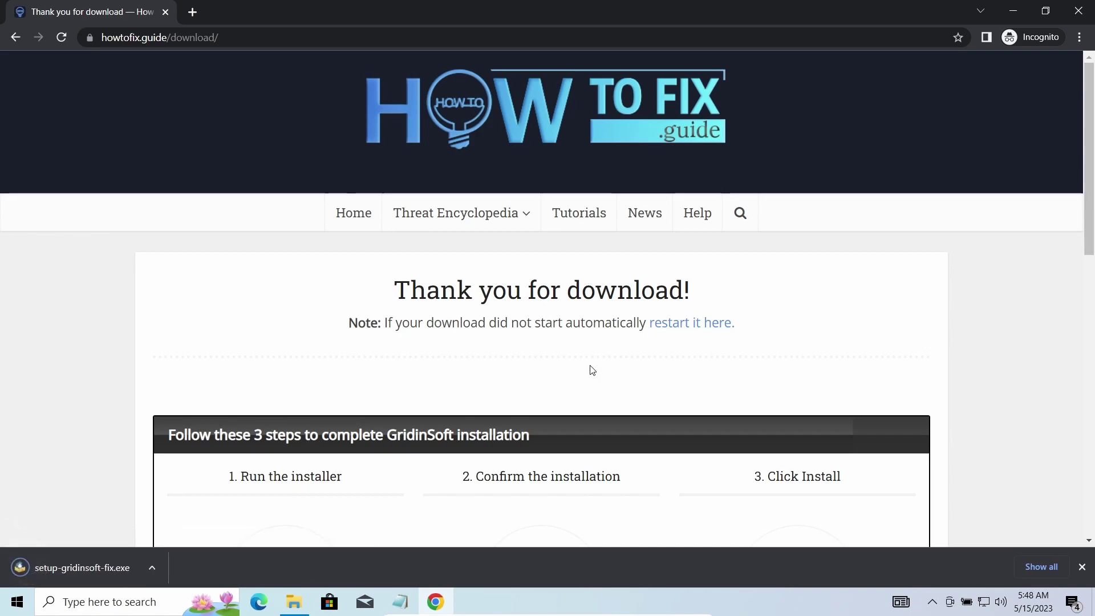
pyautogui.click(96, 568)
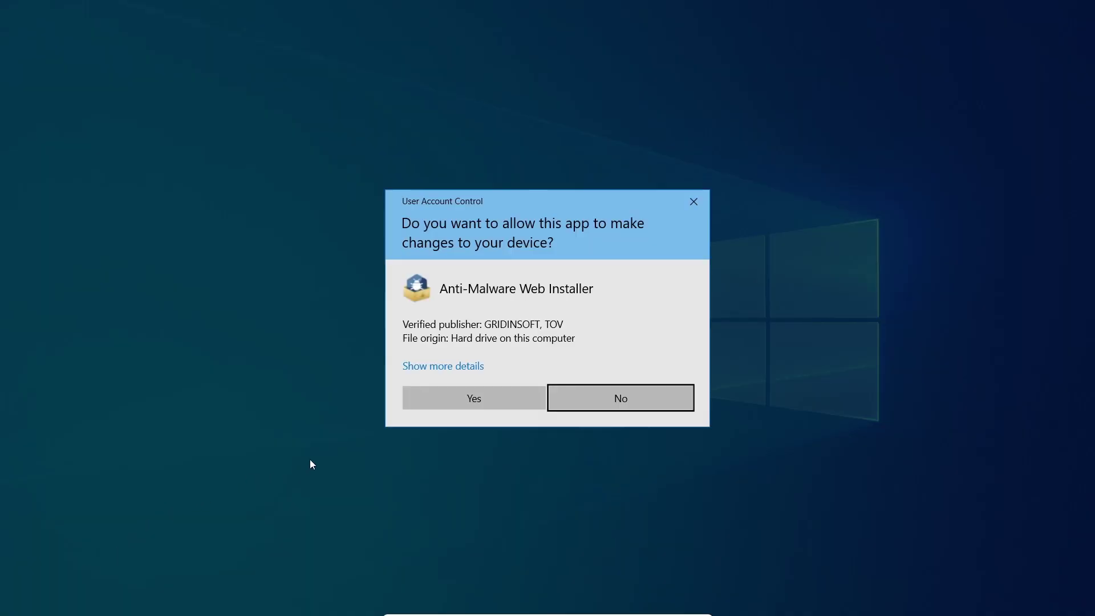
pyautogui.click(474, 398)
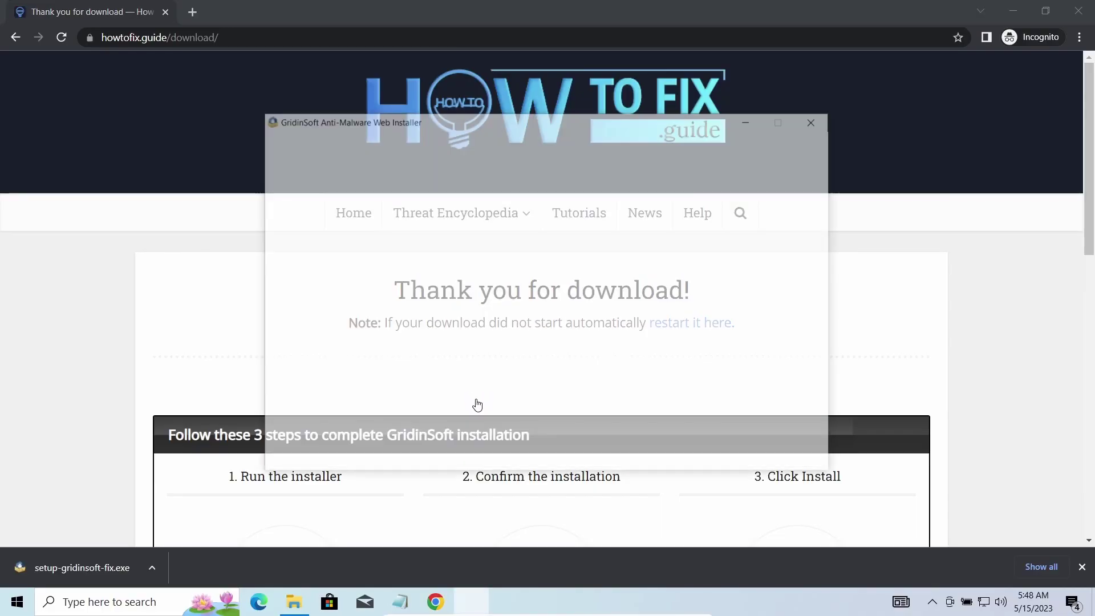
# Step: Install GridinSoft Anti-Malware via the web installer, then finish the wizard to launch it
pyautogui.click(476, 401)
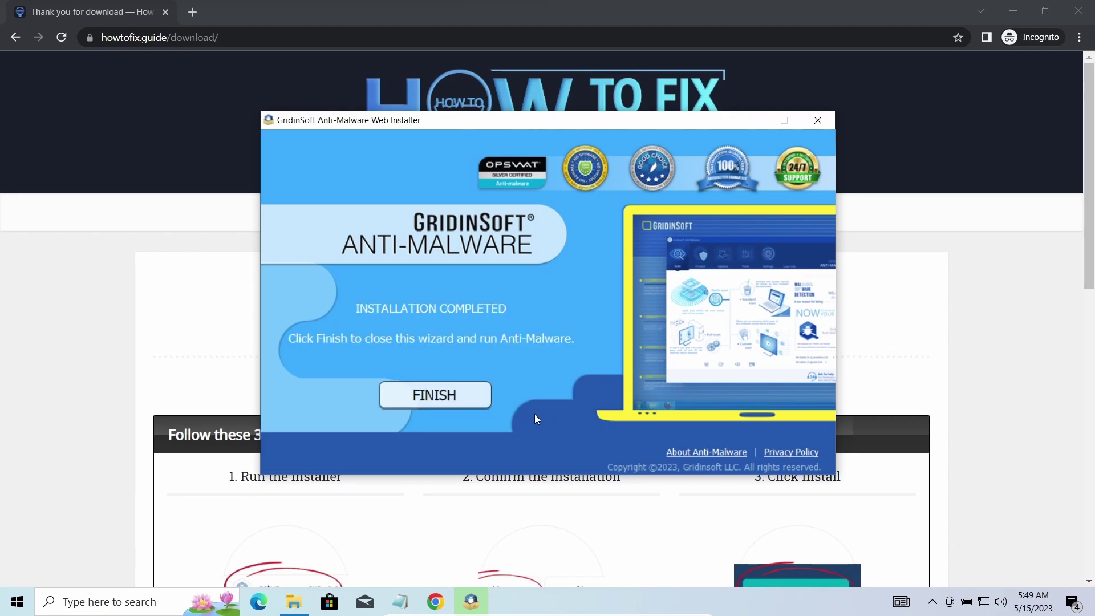
pyautogui.click(453, 397)
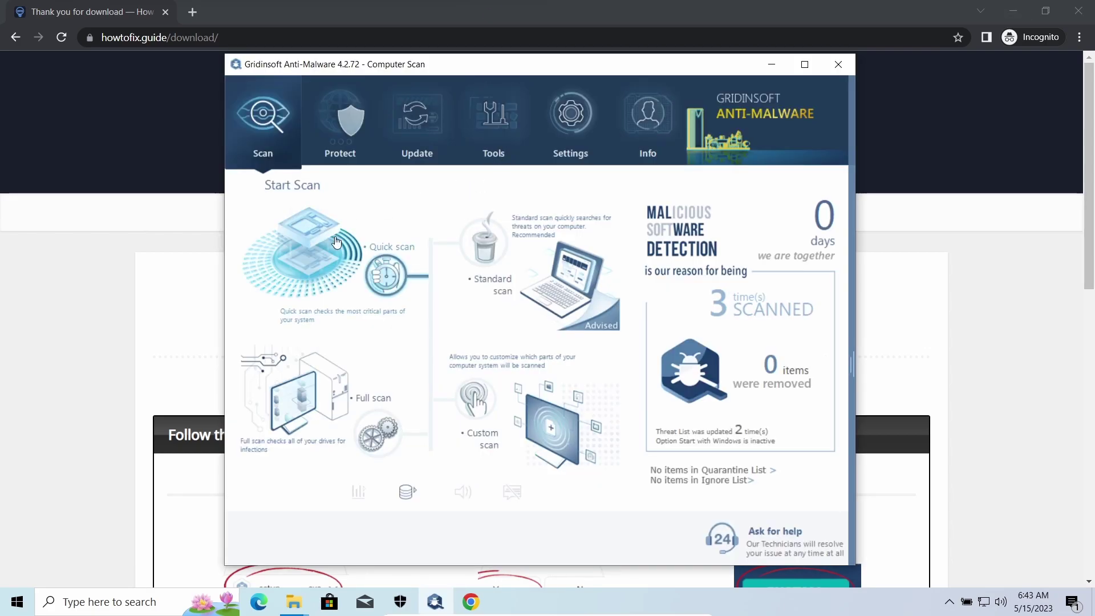
# Step: Start a Full Scan of all drives from the Start Scan page
pyautogui.click(321, 398)
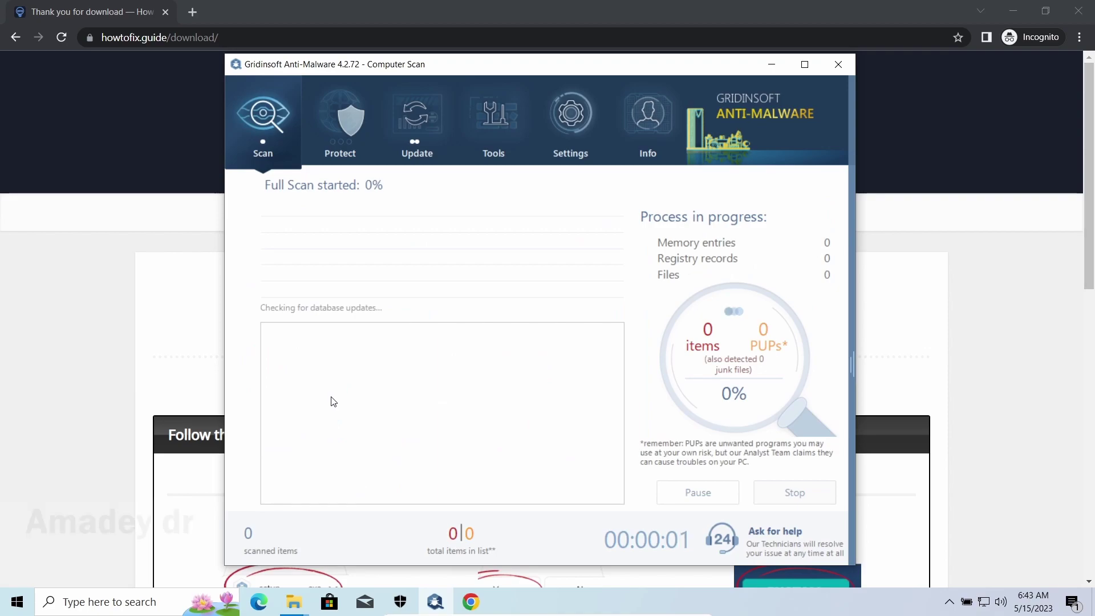
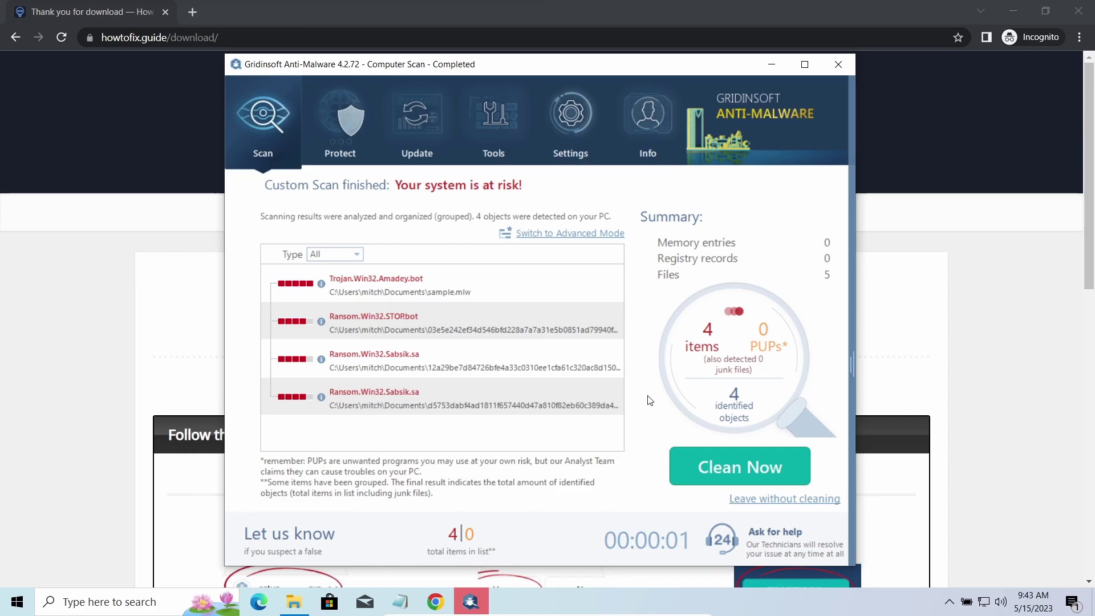
# Step: Remove the 4 detected threats, dismiss the 'Your system is clean' summary, and confirm with OK
pyautogui.click(739, 467)
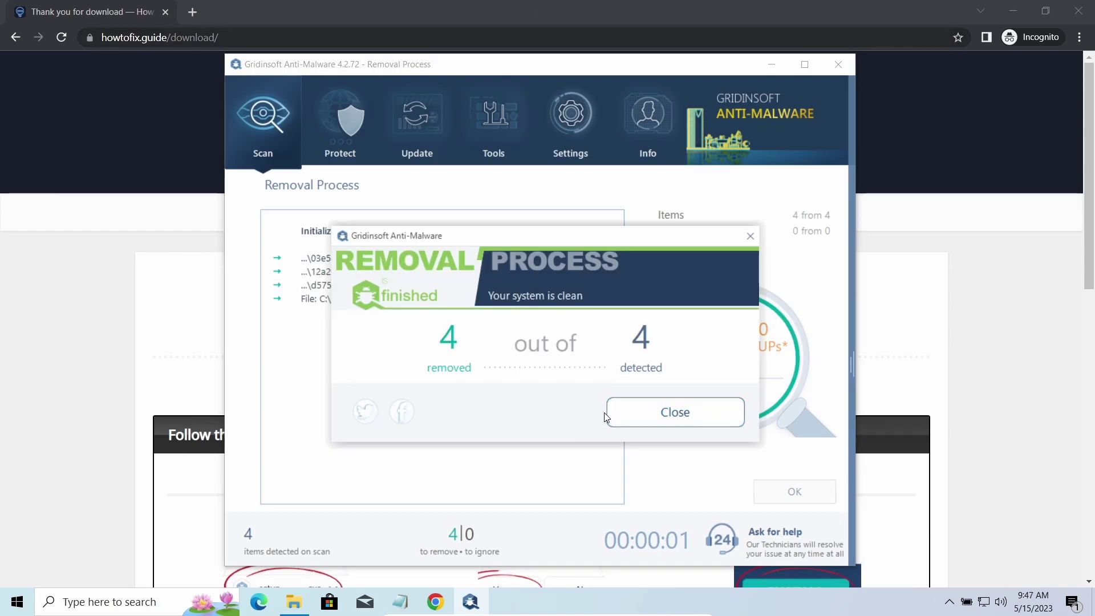
pyautogui.click(639, 418)
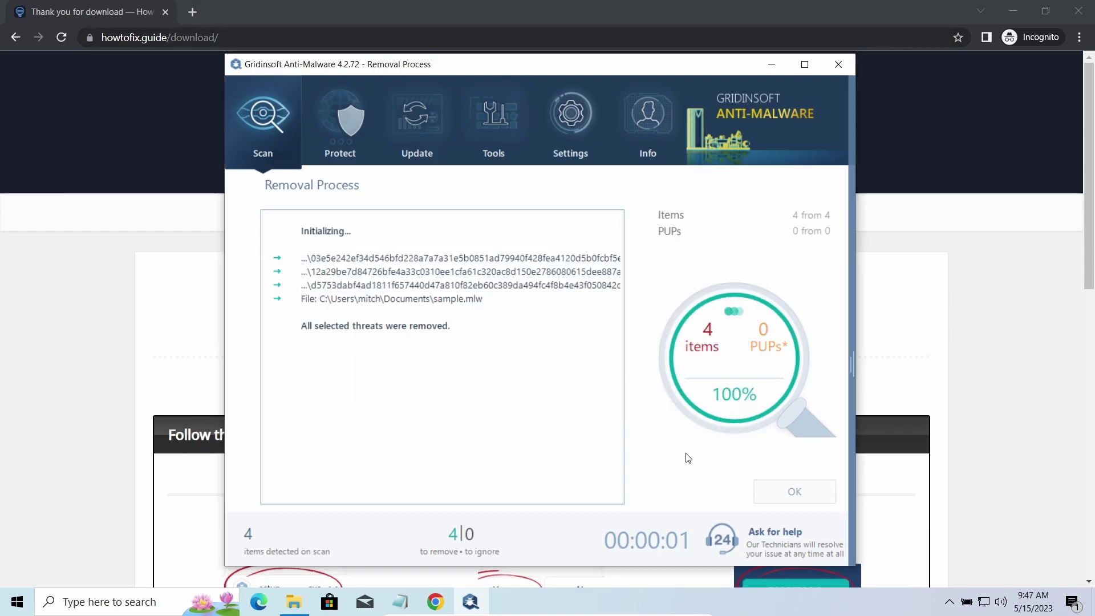
pyautogui.click(788, 491)
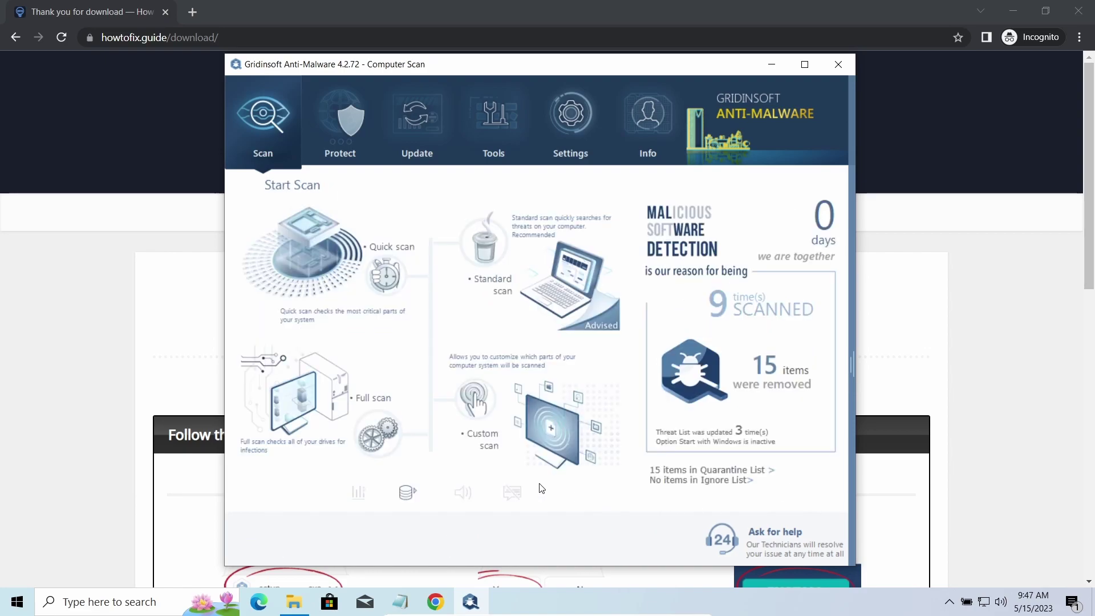